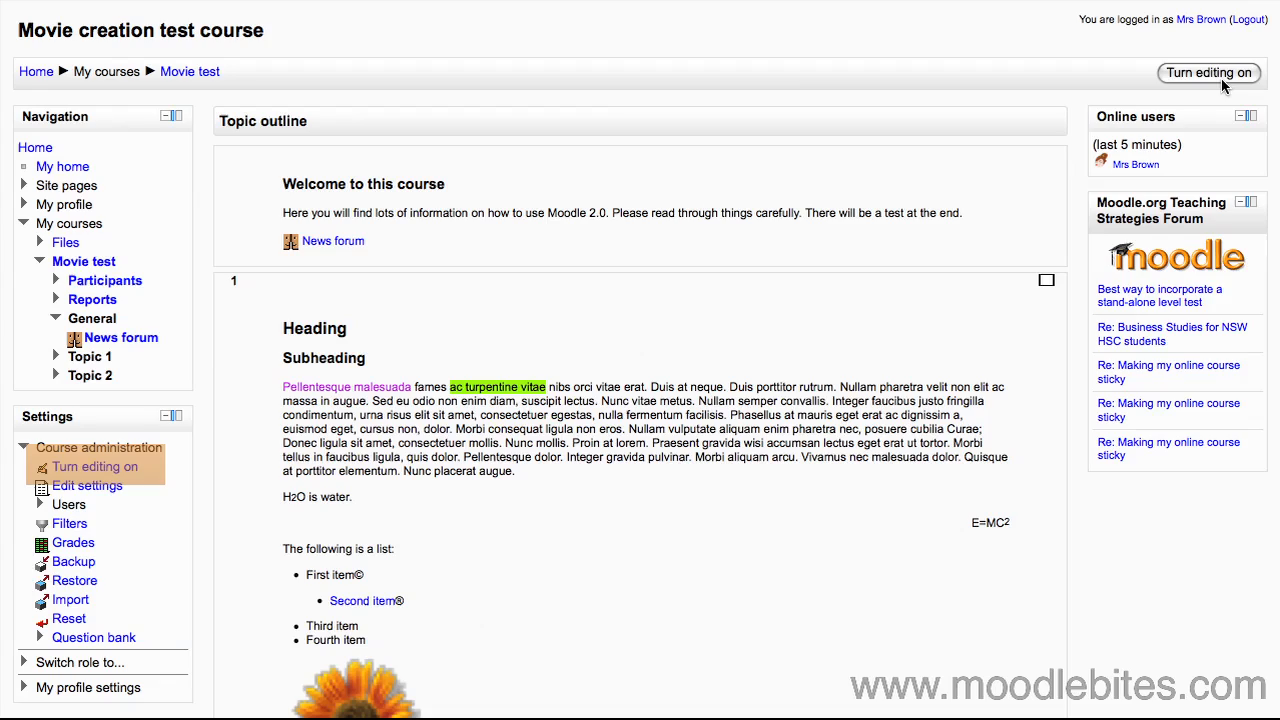
Turn course editing on and choose Chat from the 'Add an activity...' list.
click(1219, 73)
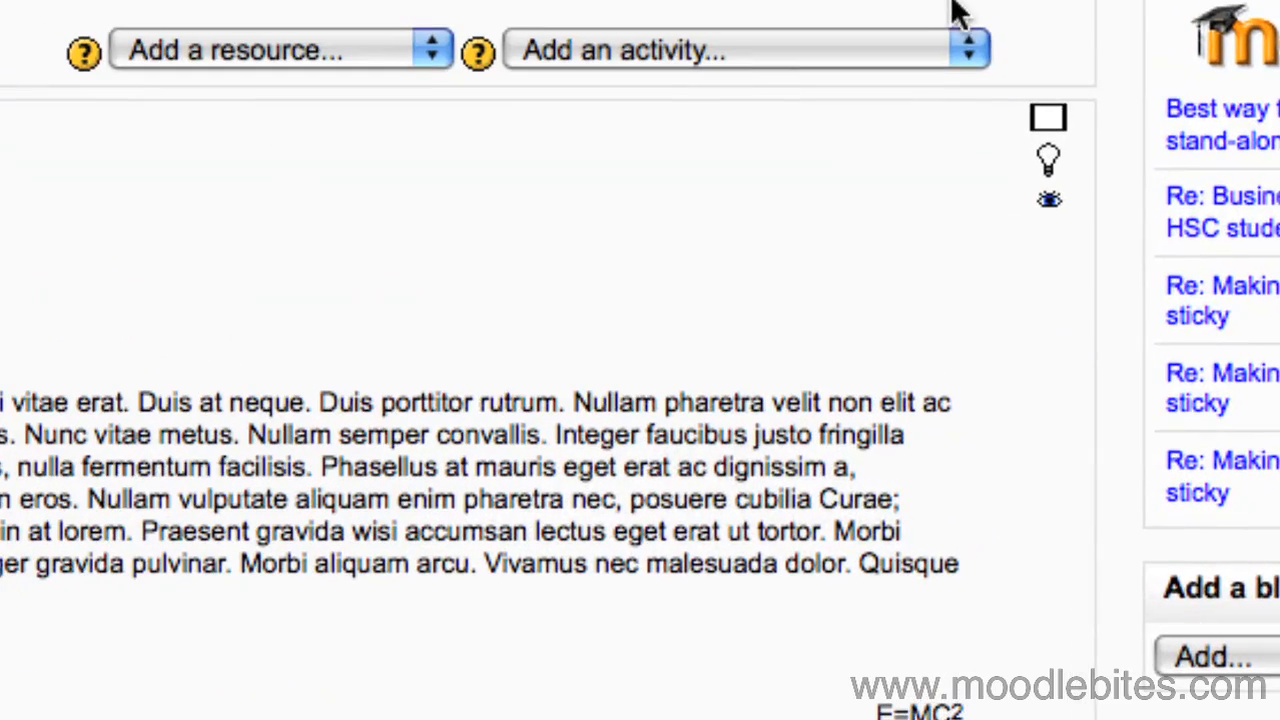
click(968, 50)
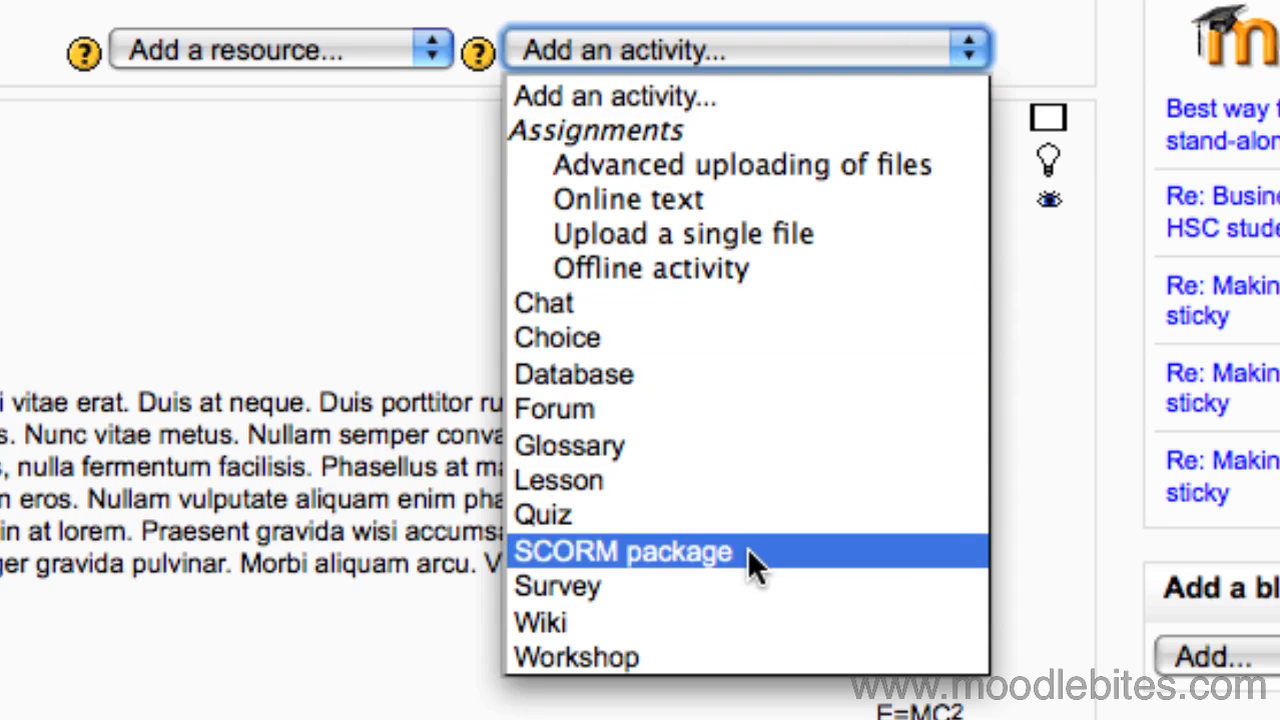
click(838, 304)
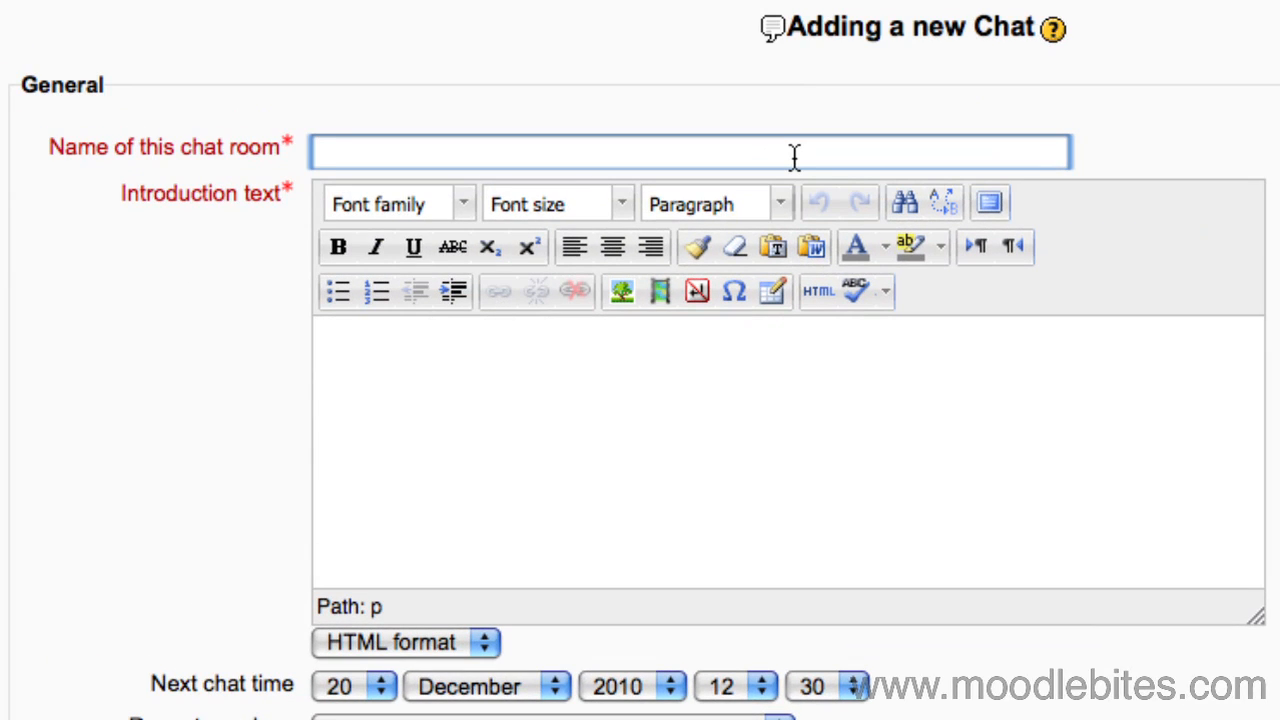
text(Class chat room)
Name the chat 'Class chat room' and write its welcome introduction on courtesy and logged conversations.
click(900, 457)
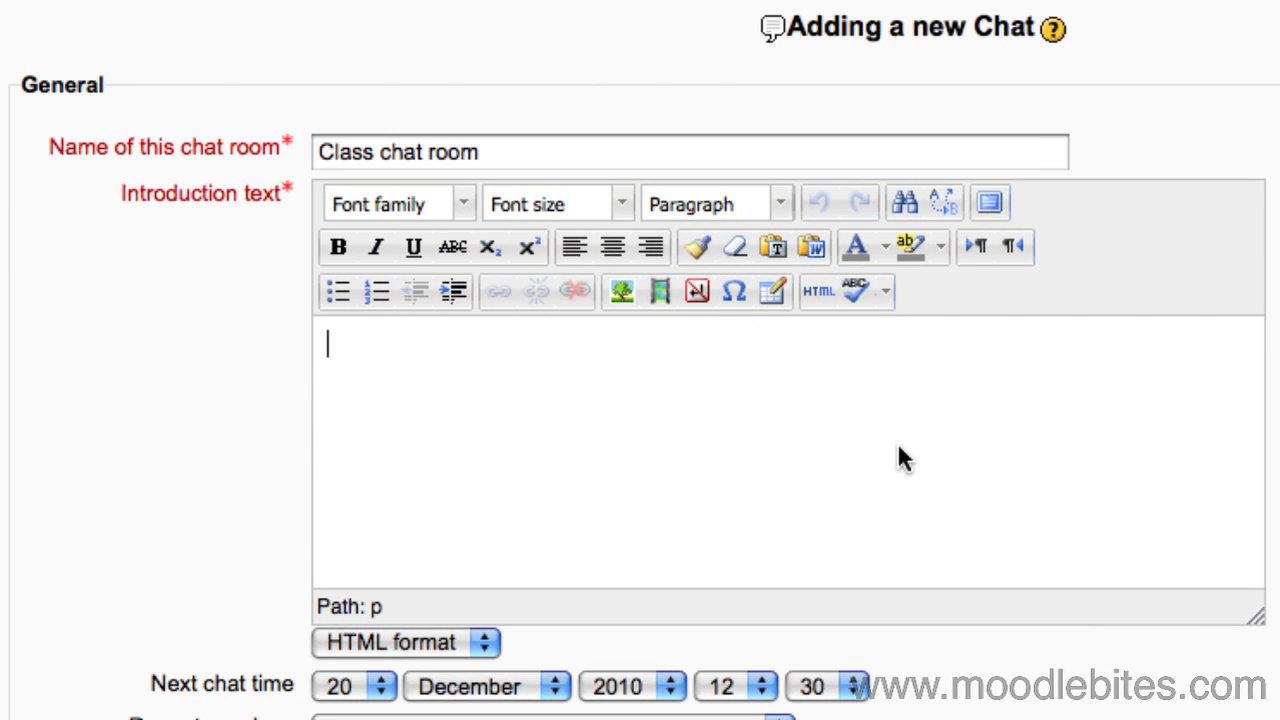
text(Welcome to this chat room. Remember that all conversations are logged and the same courtesy rules apply here as they do in the classroom. Be kind to each other. If you have any problems, please inform your teacher immediately through the messaging system in the course.)
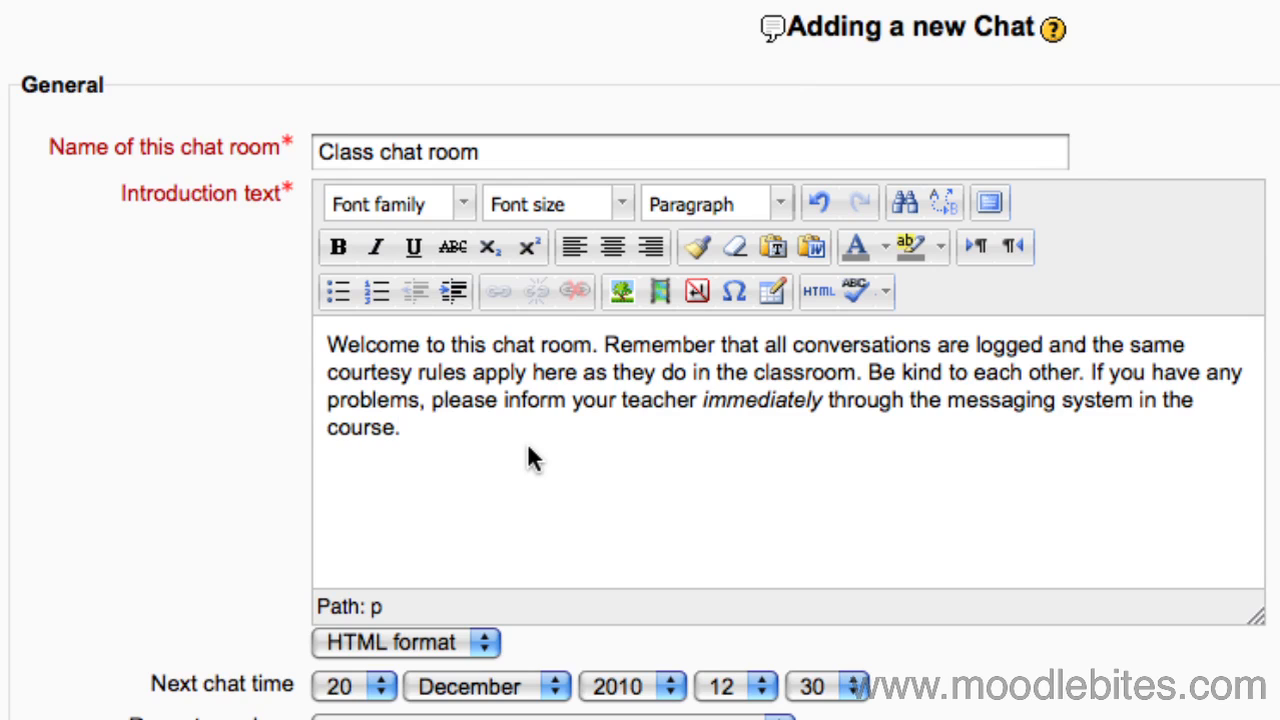
scroll(1064, 483, down, 4)
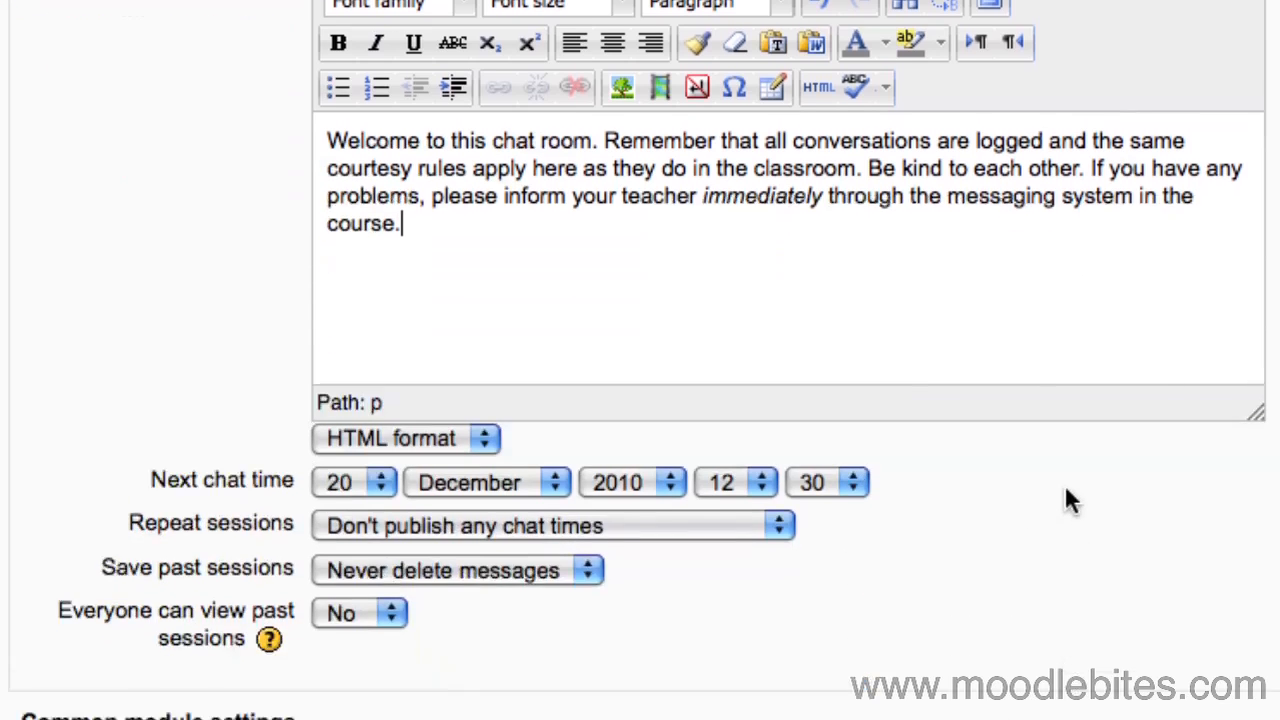
scroll(1064, 483, down, 2)
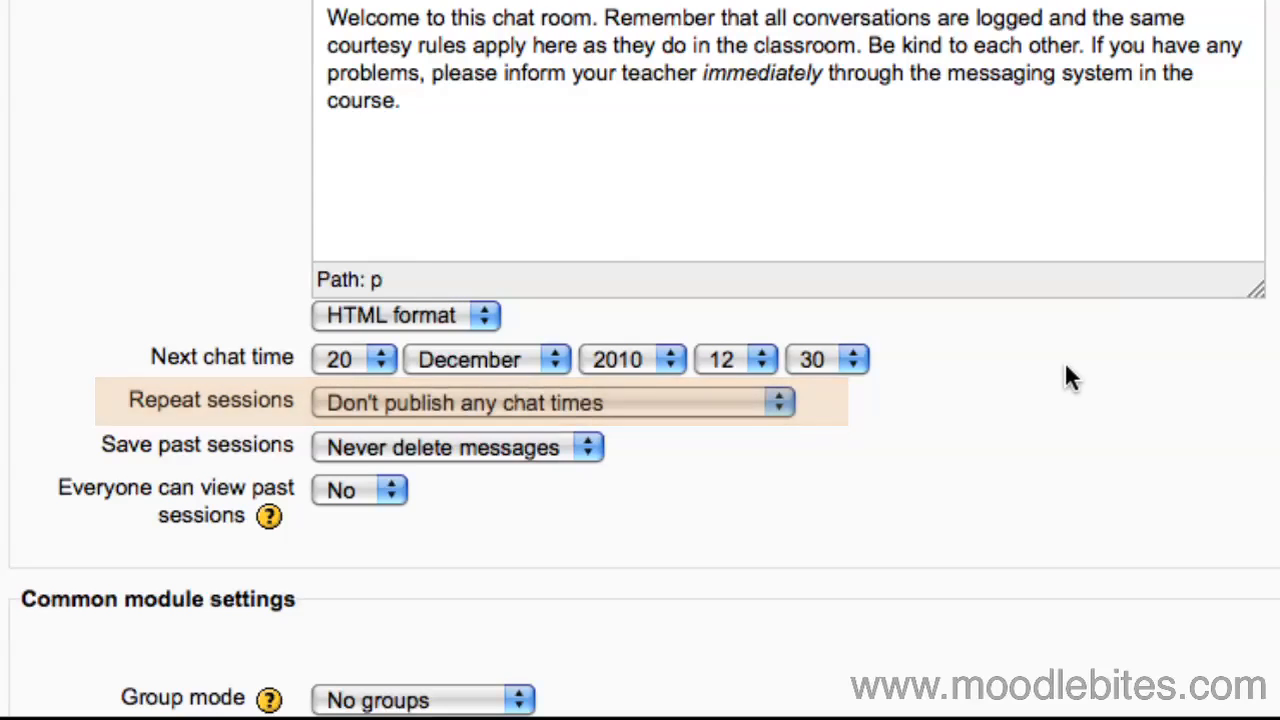
Keep past sessions for 365 days and let everyone view past sessions.
click(588, 447)
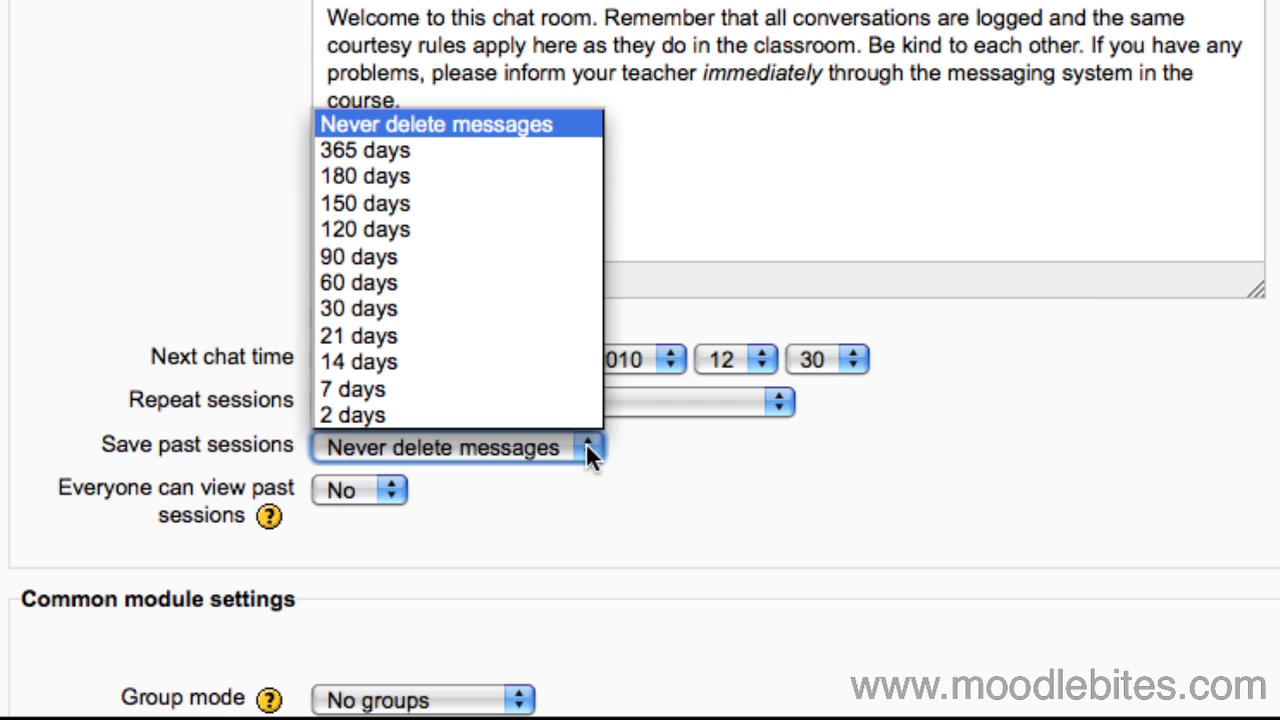
click(512, 152)
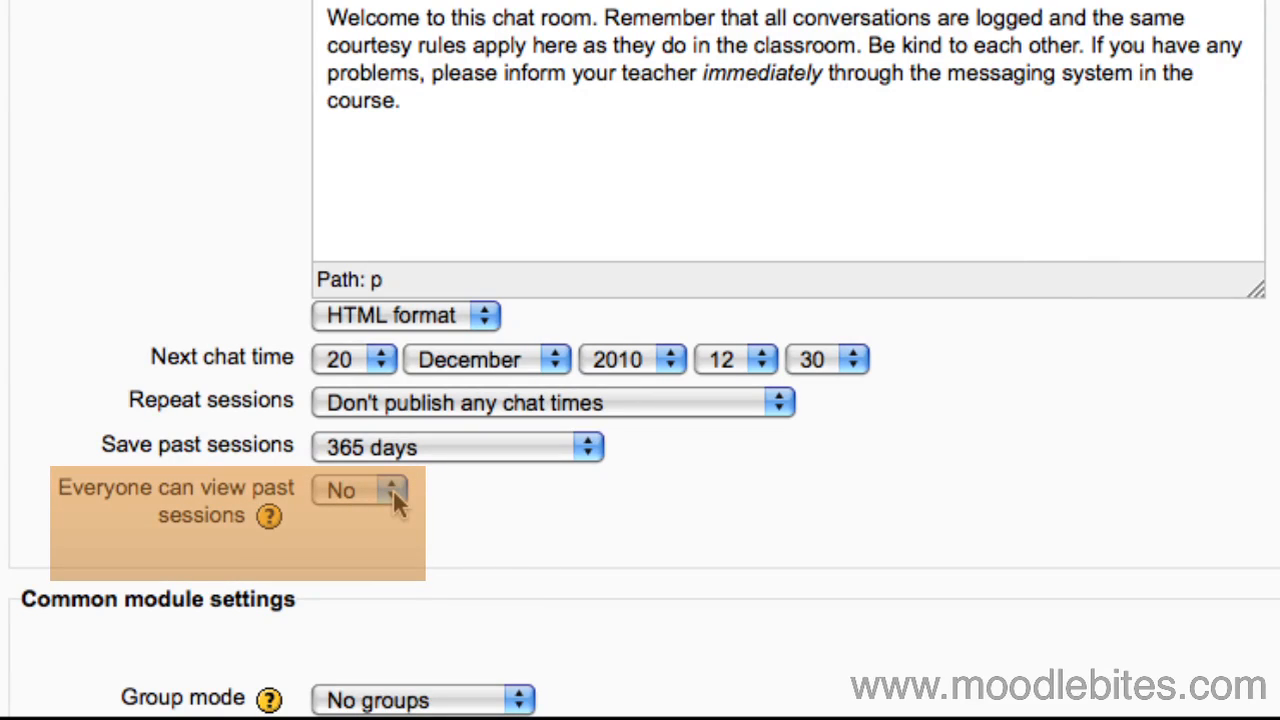
click(393, 489)
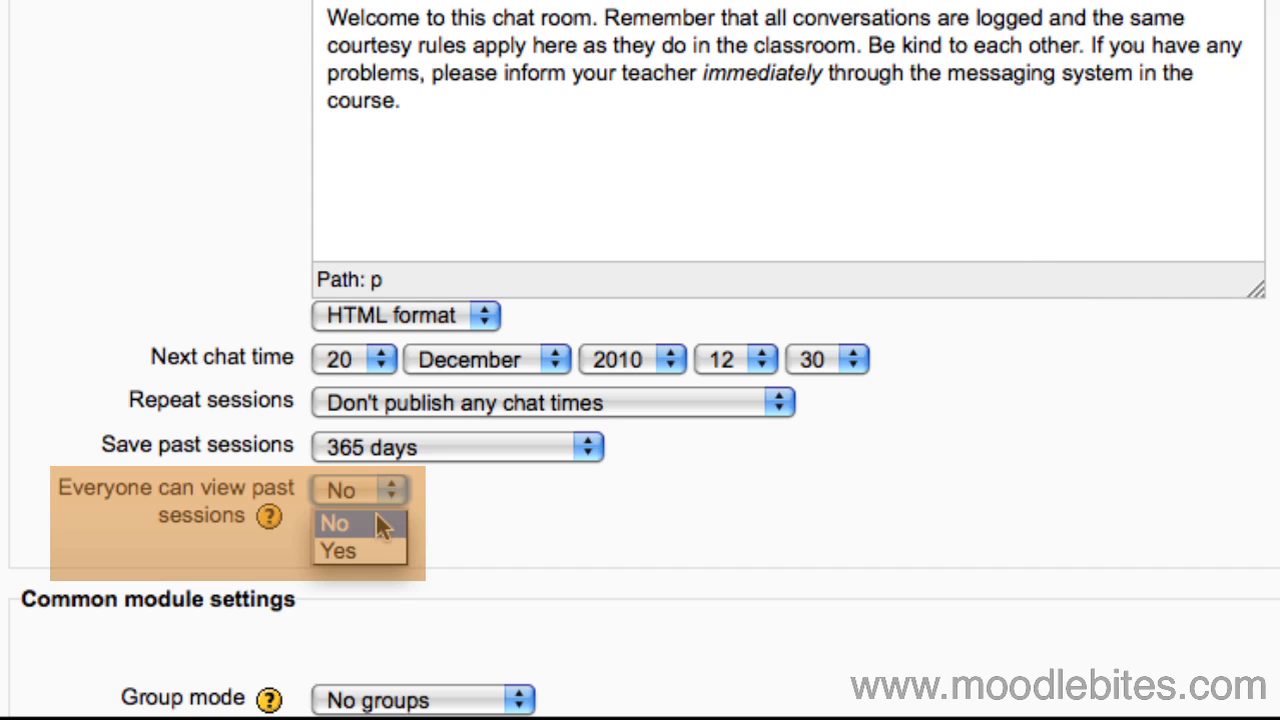
click(340, 550)
scroll(659, 525, down, 5)
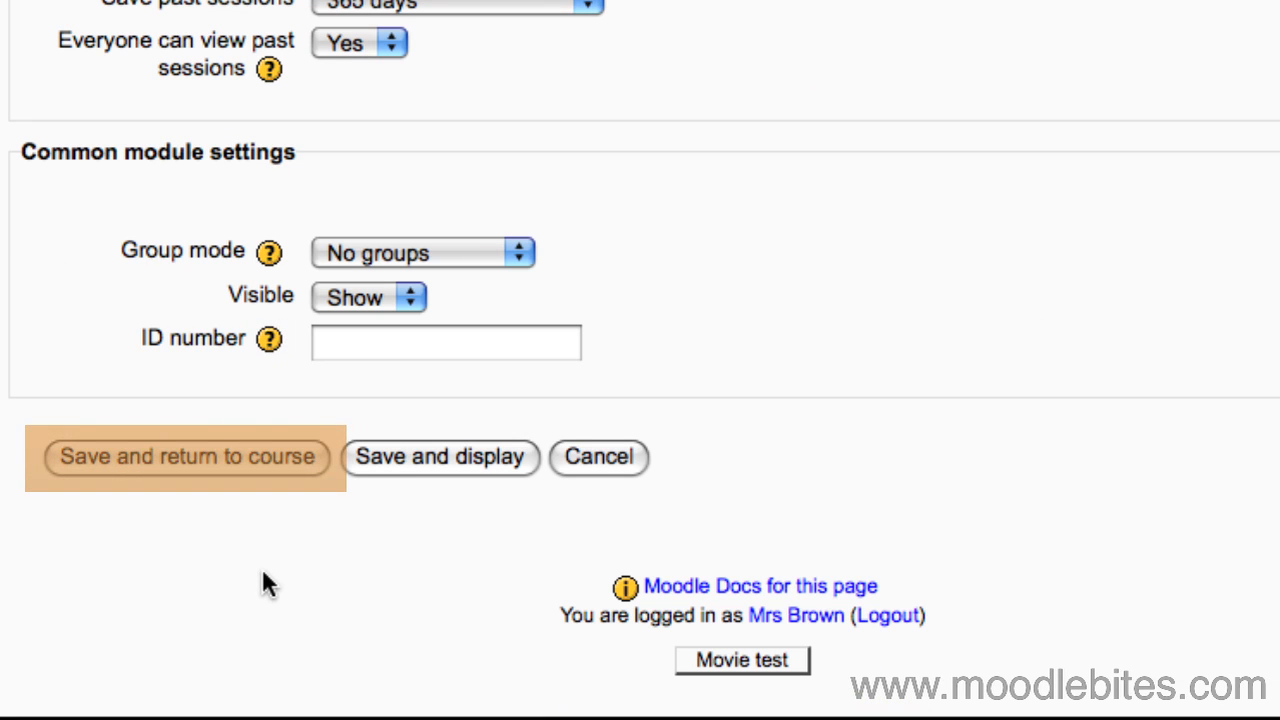
Save the chat back to the course and go into the 'Class chat room' activity page.
click(215, 458)
scroll(245, 62, up, 3)
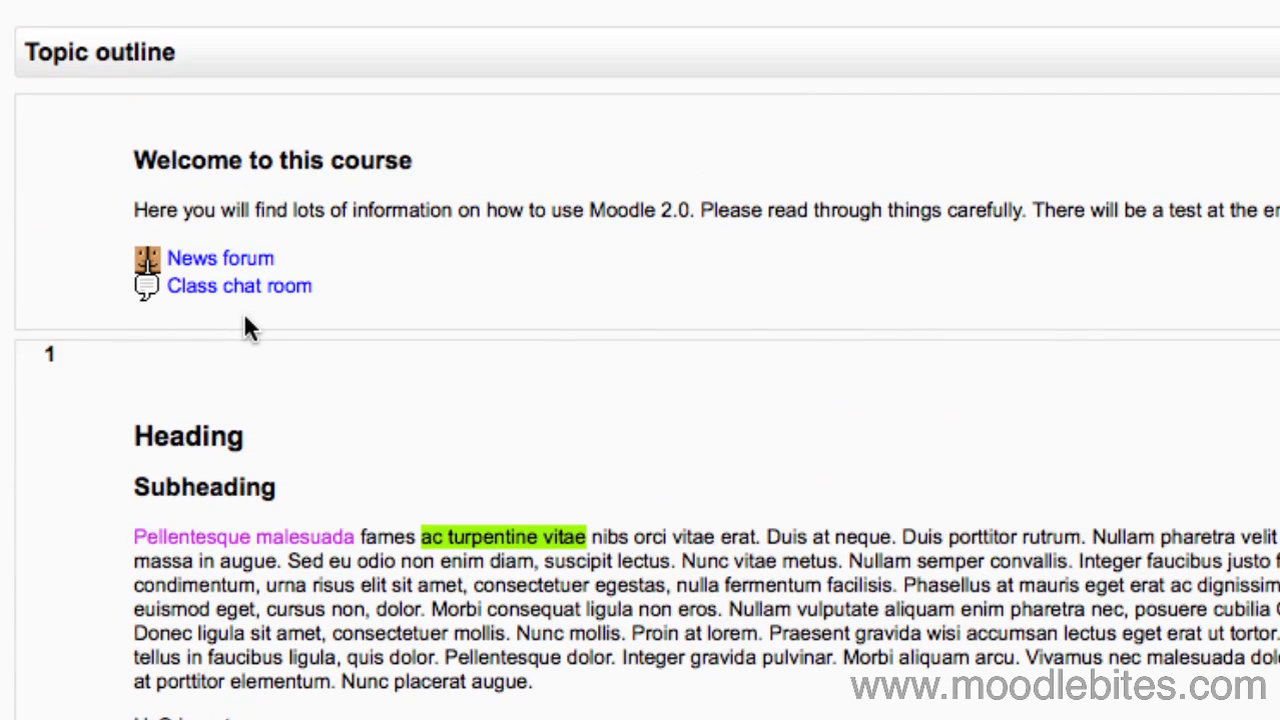
click(257, 293)
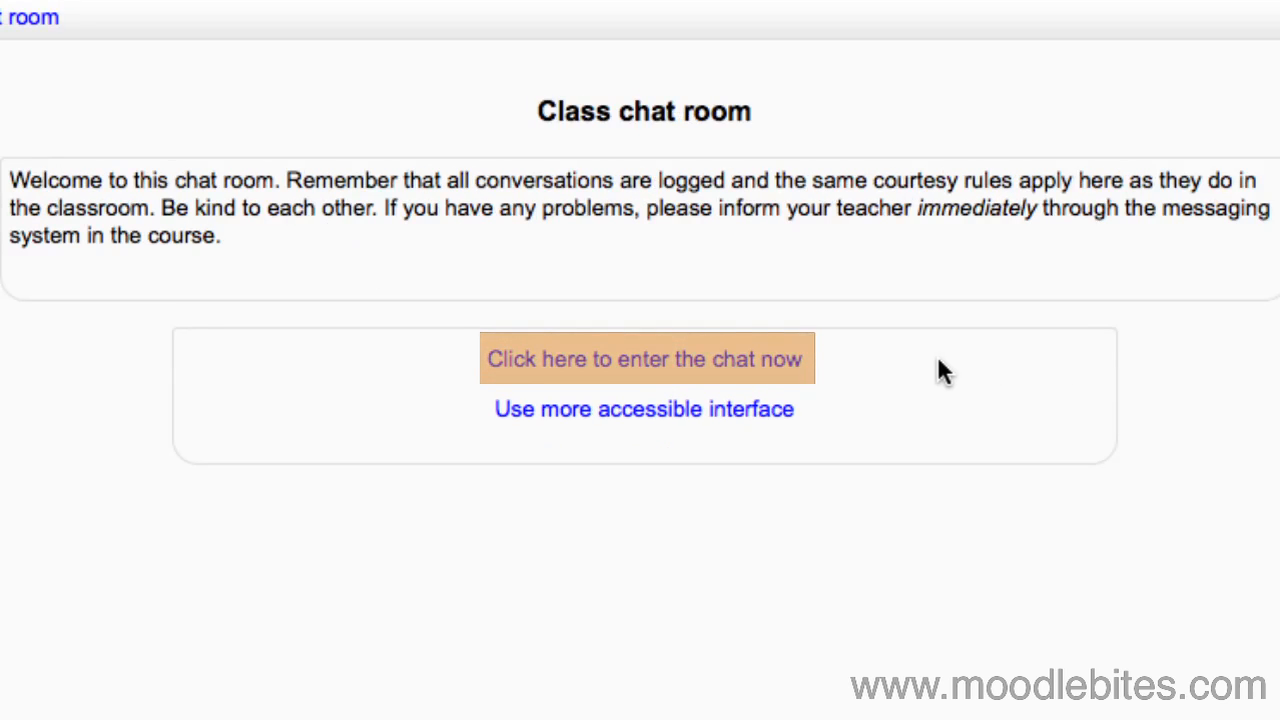
Enter the Class chat room now in its pop-up chat window.
click(720, 359)
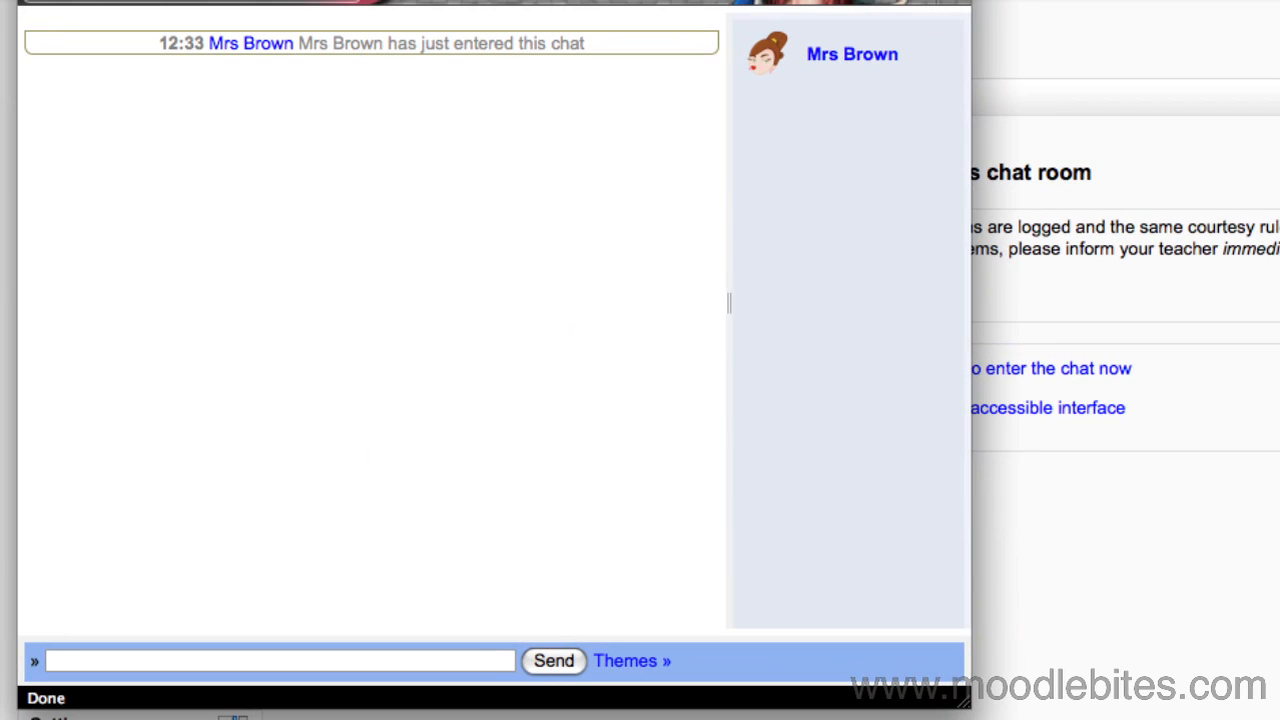